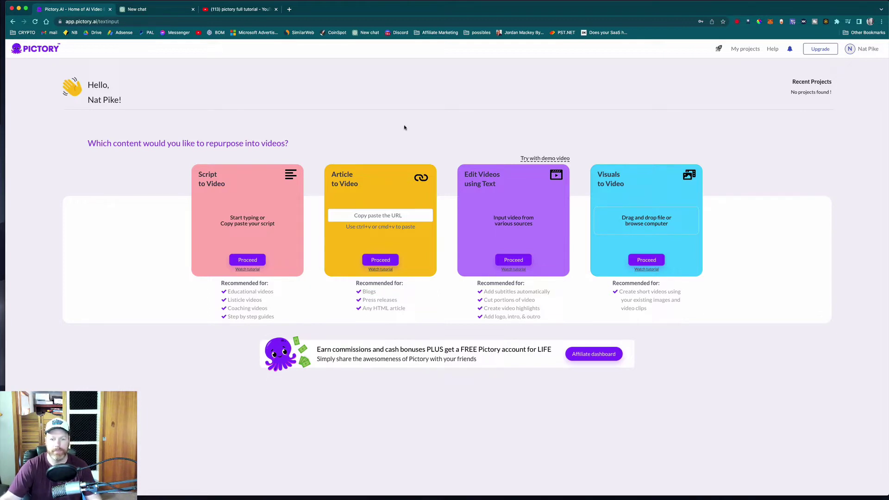
# Switch to the YouTube results for 'pictory full tutorial'.
pyautogui.click(241, 9)
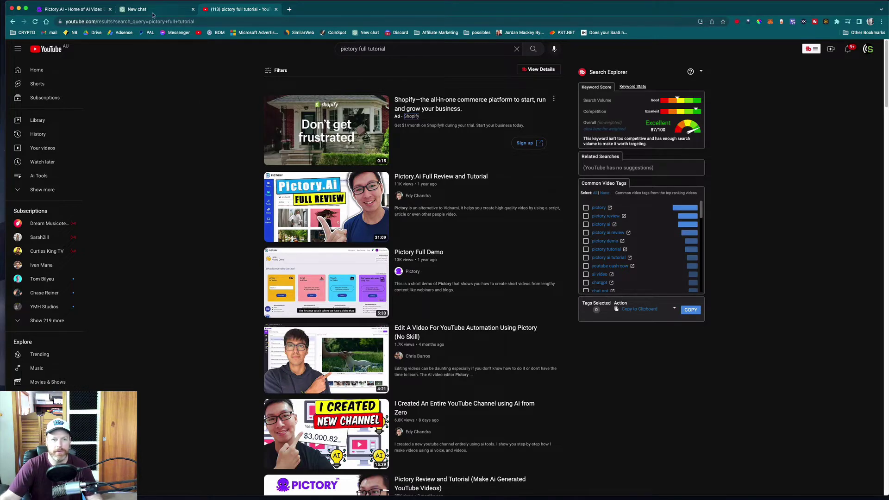
# Return to the Pictory.AI dashboard tab.
pyautogui.click(86, 9)
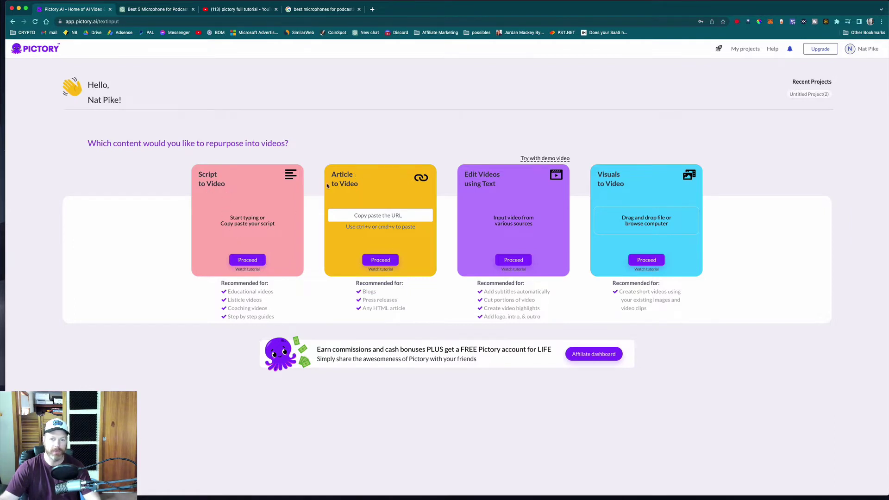
# Open The Podcast Host article on the best podcast microphones from the Google results.
pyautogui.click(320, 11)
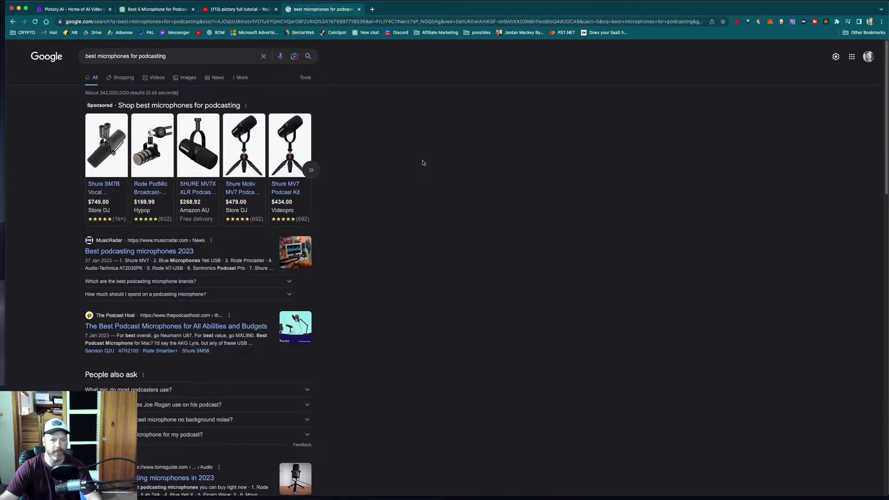
pyautogui.click(182, 328)
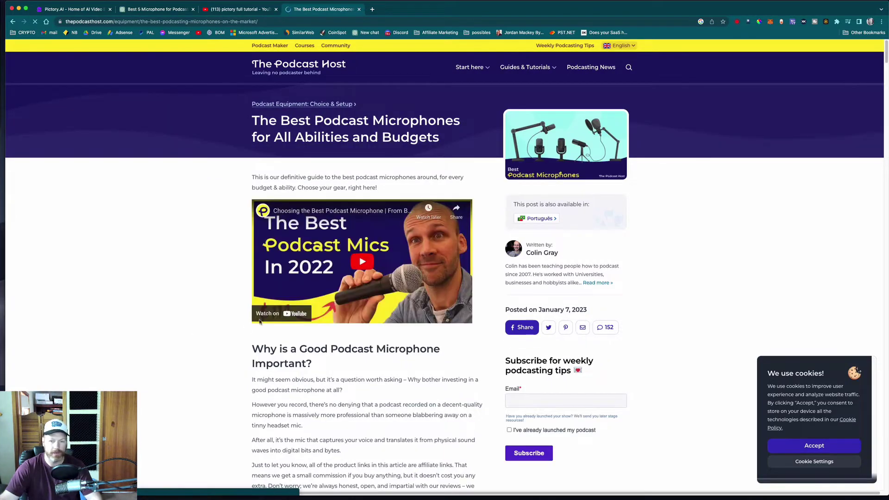
pyautogui.scroll(-8, 247, 387)
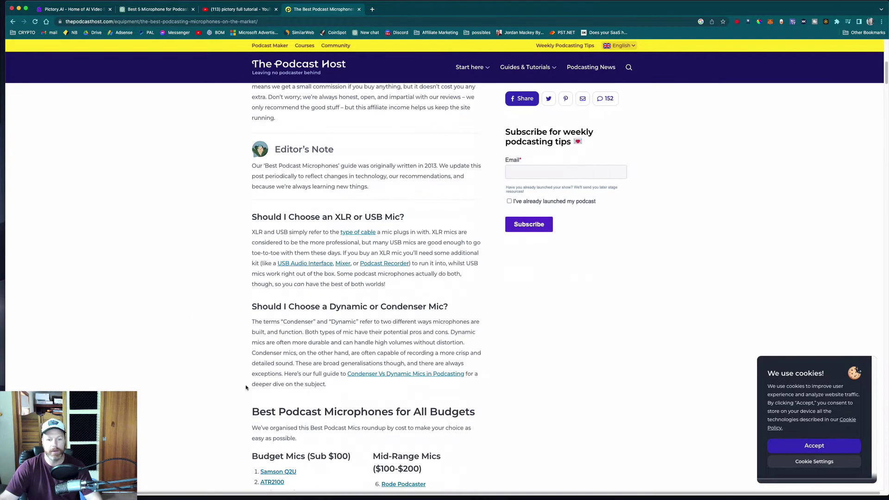
pyautogui.scroll(8, 234, 308)
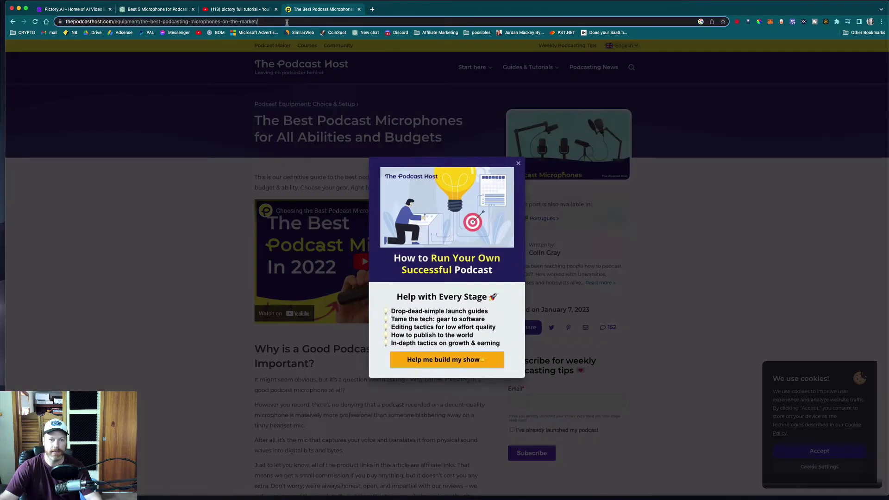
# Copy the article's URL and return to the Pictory dashboard.
pyautogui.click(225, 20)
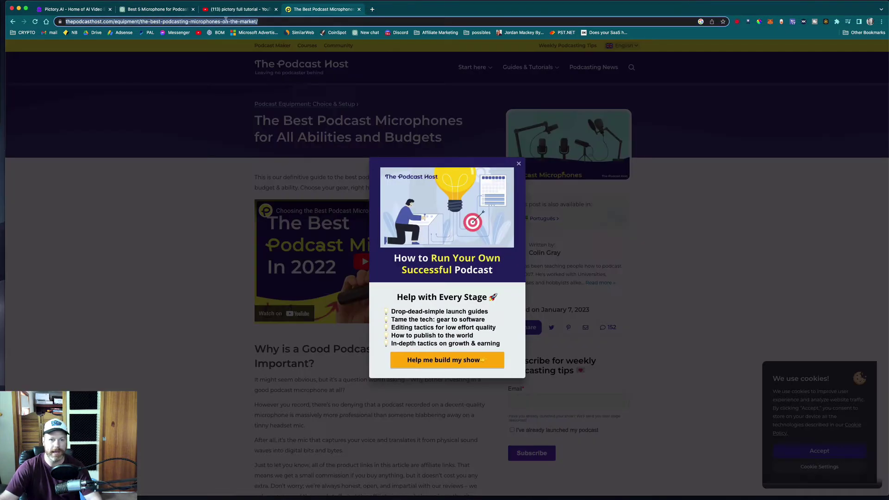
pyautogui.rightClick(150, 22)
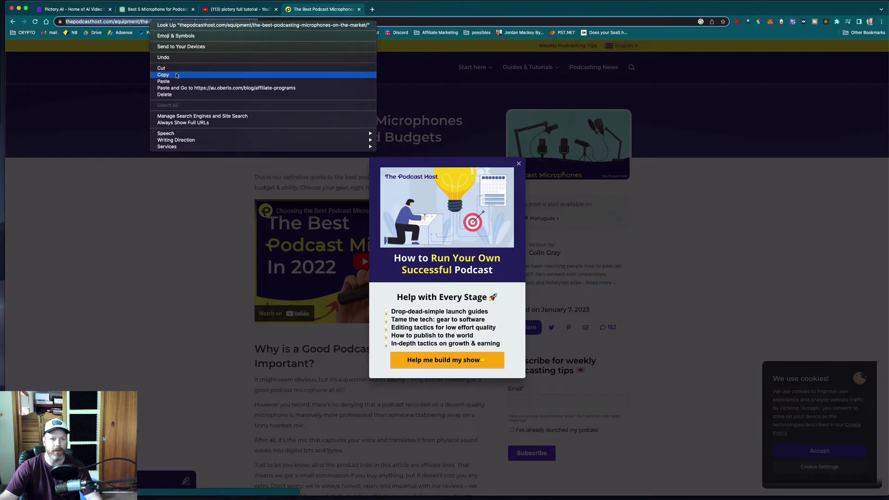
pyautogui.click(82, 12)
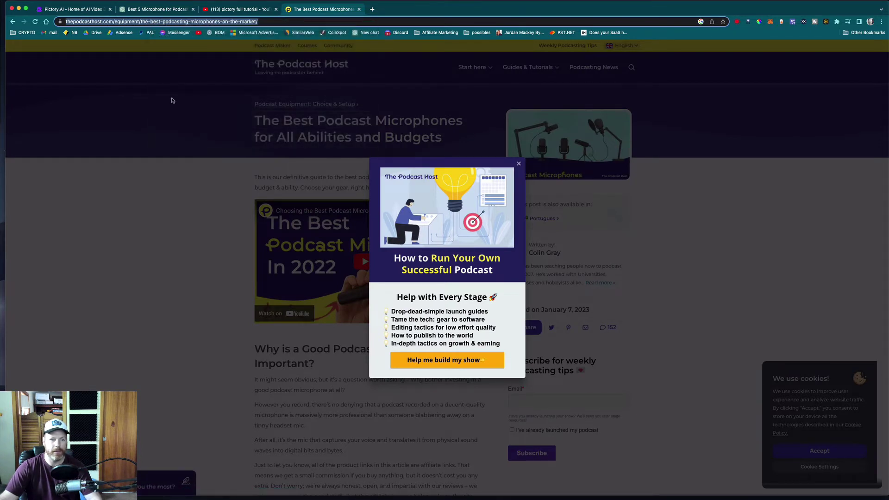
pyautogui.click(82, 11)
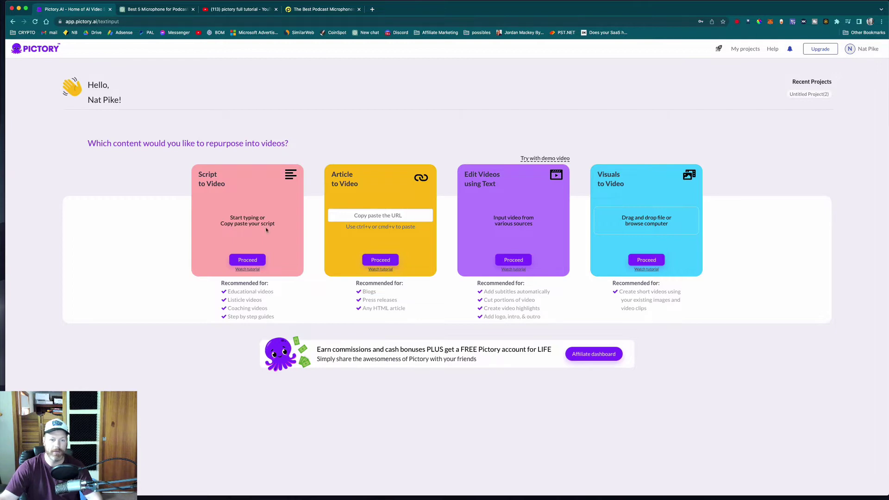
# Copy ChatGPT's blog post on the 5 best podcasting microphones and return to Pictory.
pyautogui.click(154, 10)
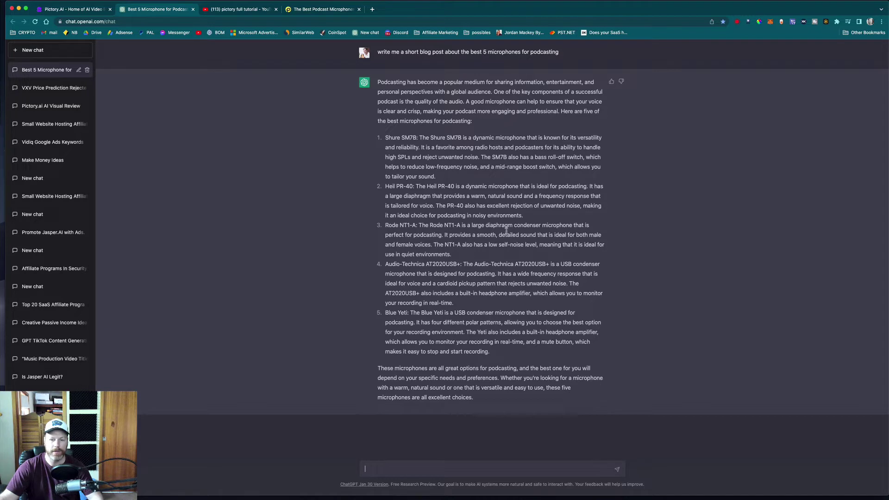
pyautogui.moveTo(473, 398); pyautogui.dragTo(379, 86)
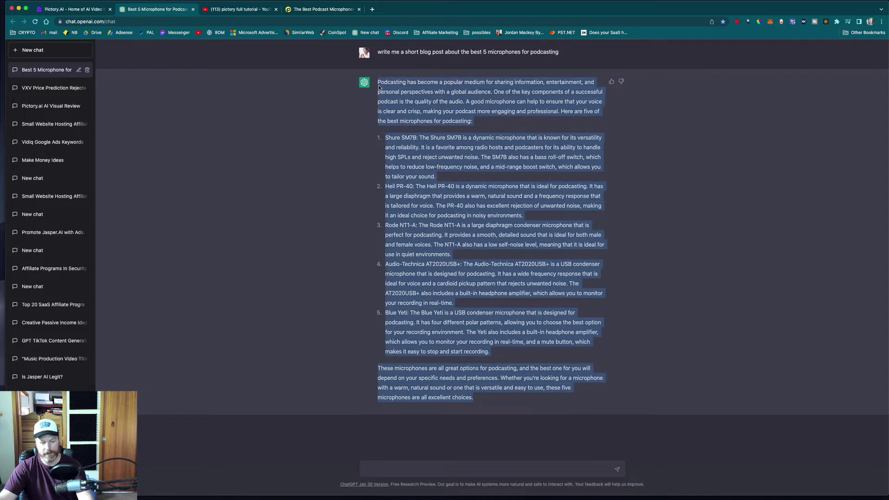
pyautogui.click(74, 9)
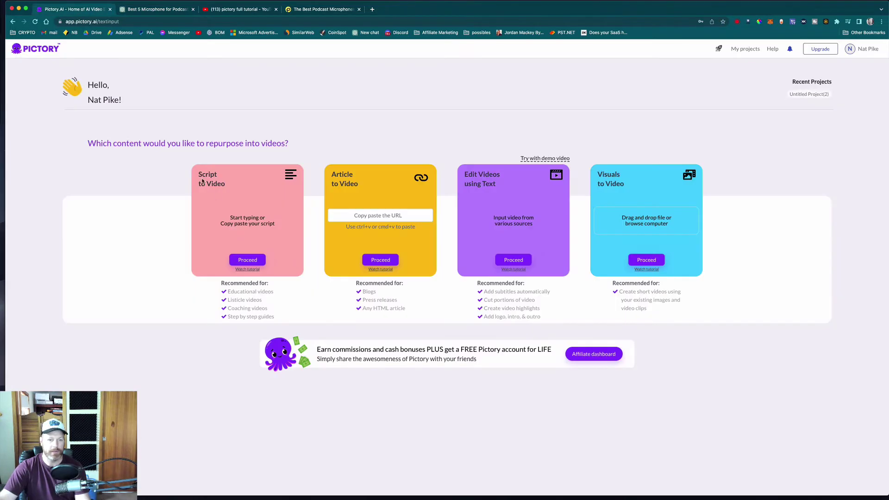
# Create a Script to Video project 'The Best 5 Microphones For Podcasting' from the pasted blog post.
pyautogui.click(248, 261)
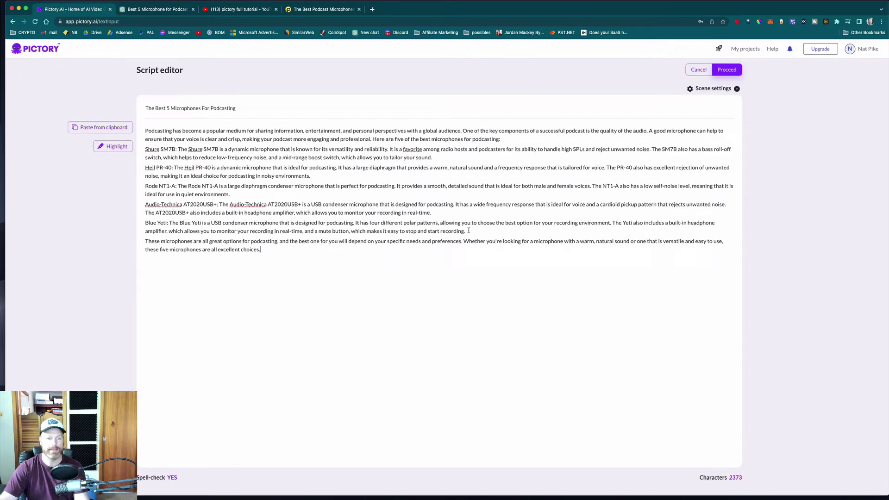
pyautogui.click(728, 73)
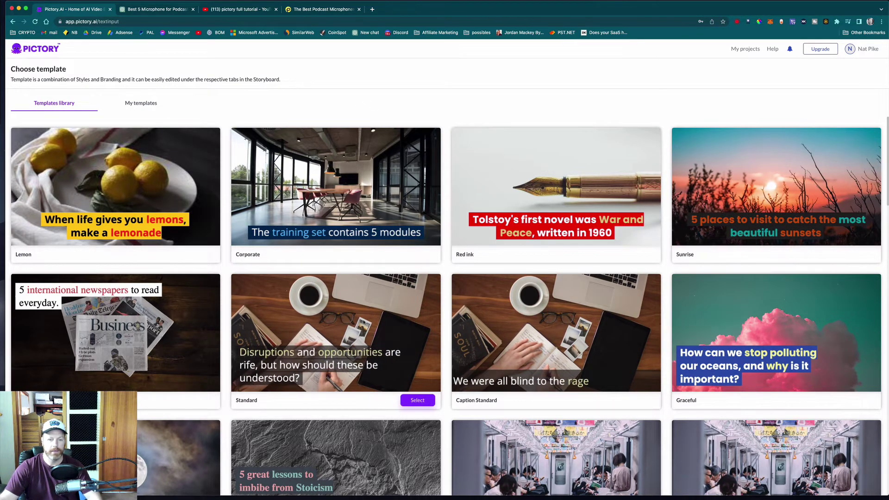
# Choose the Standard template and confirm it to generate the storyboard.
pyautogui.click(417, 401)
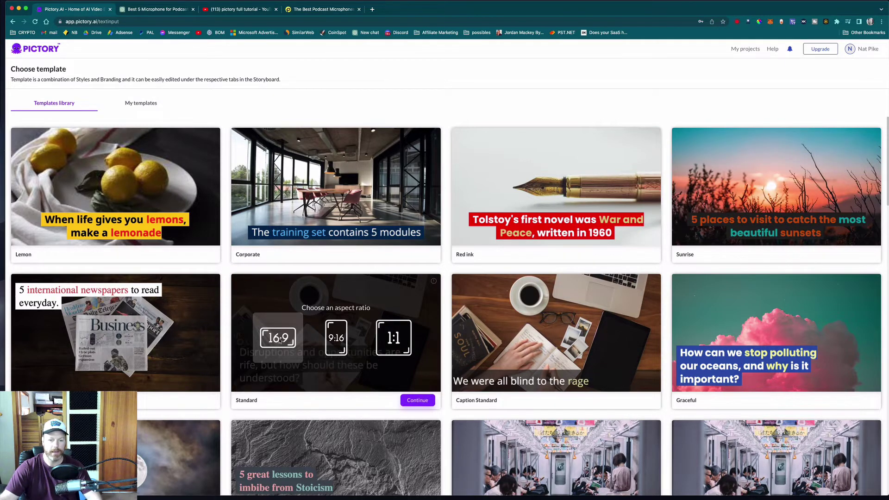
pyautogui.click(402, 399)
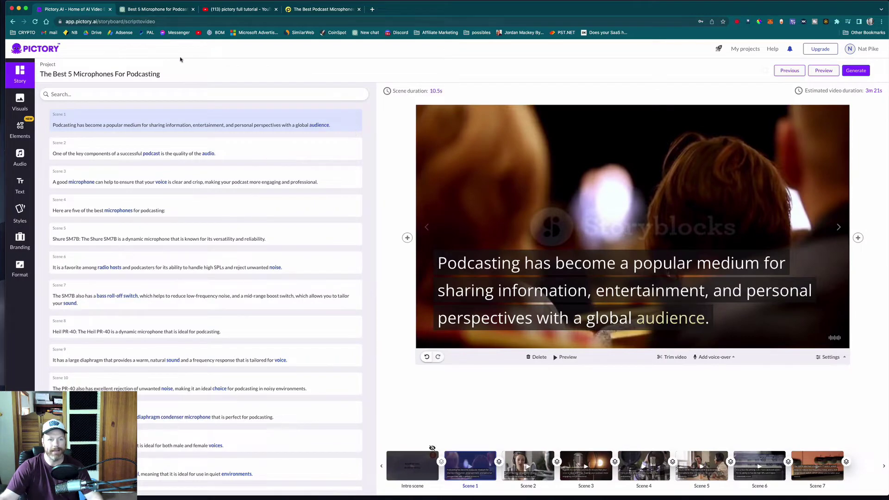
# Preview storyboard Scenes 2 through 8, ending on the Heil PR-40 scene.
pyautogui.click(252, 153)
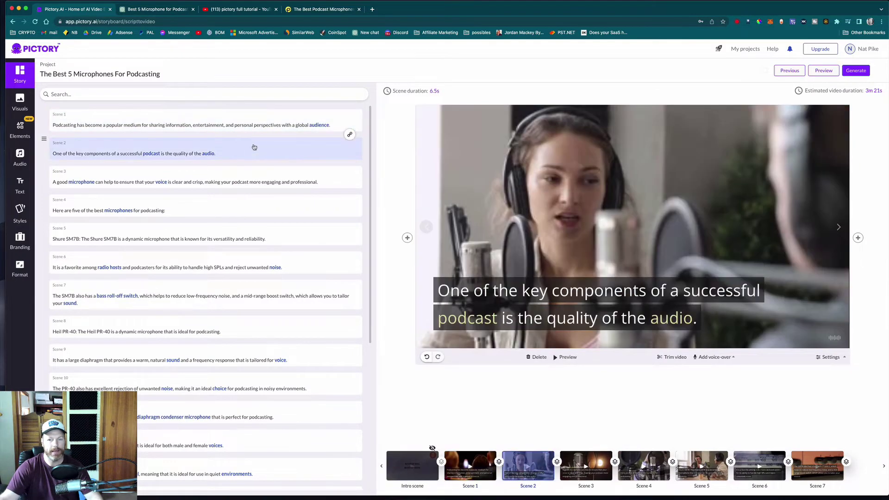
pyautogui.click(248, 188)
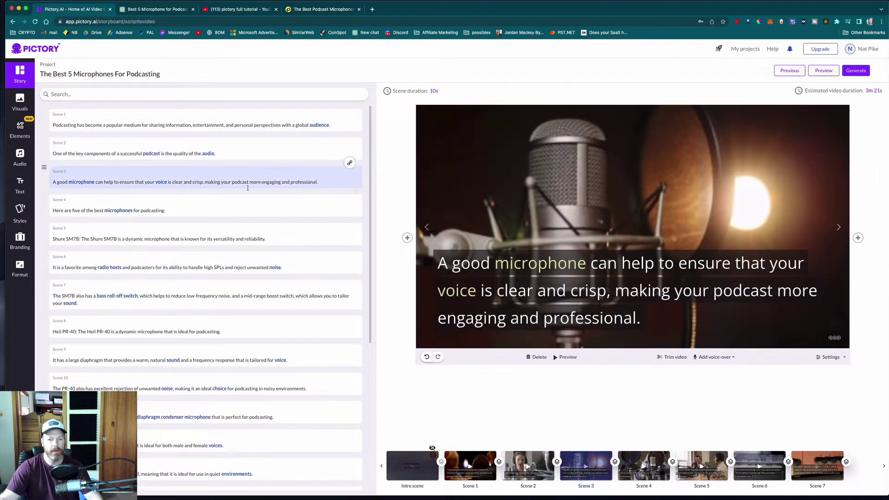
pyautogui.click(226, 209)
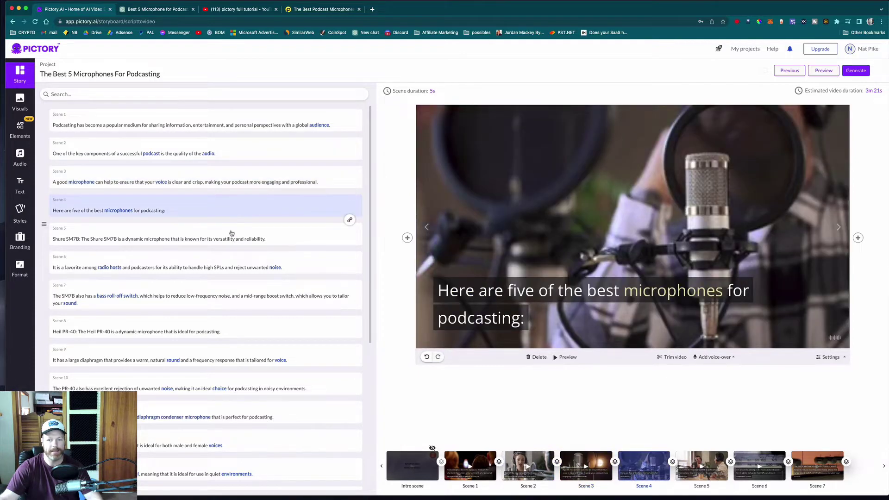
pyautogui.click(232, 231)
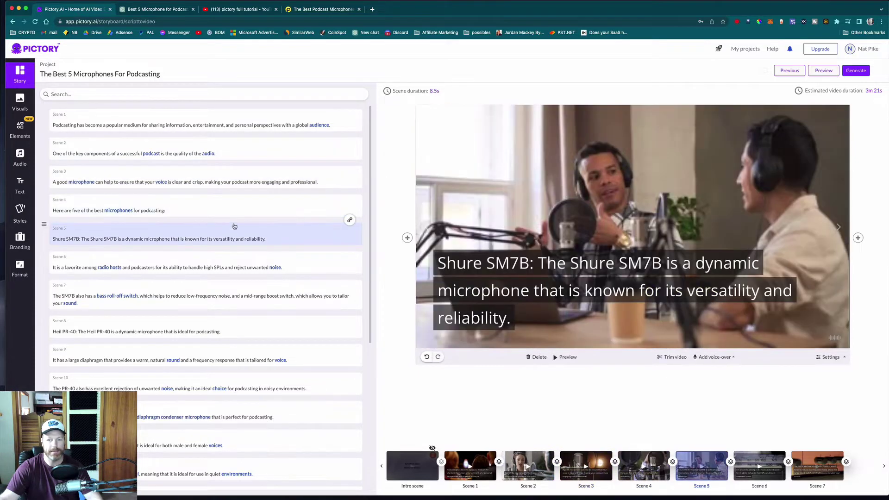
pyautogui.click(297, 267)
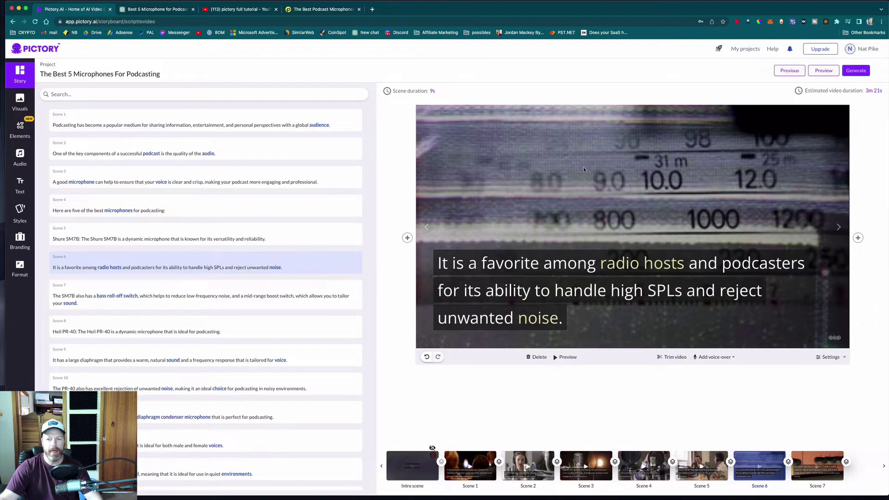
pyautogui.click(279, 288)
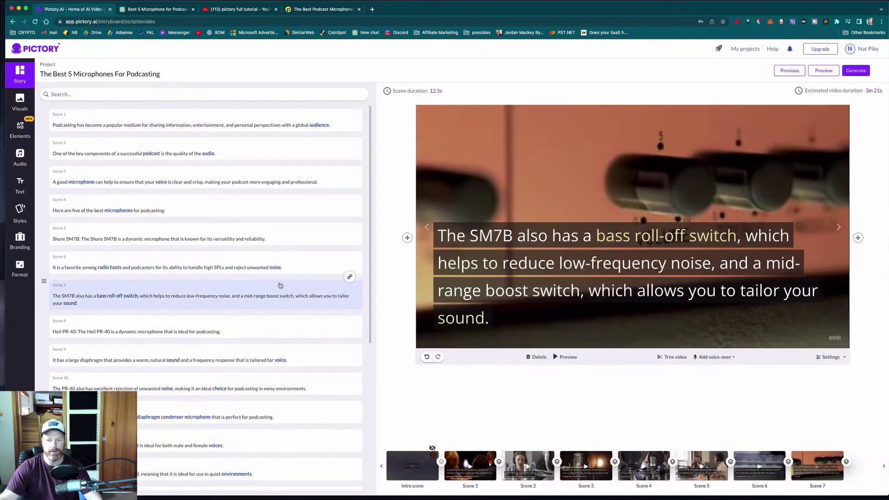
pyautogui.click(249, 309)
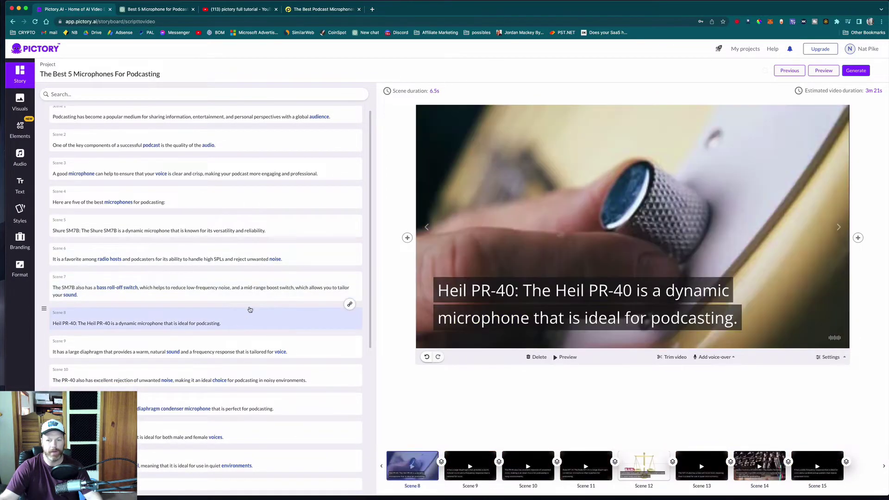
# Review Scene 9, then Scenes 2 through 10, selecting Scene 10 for a new visual.
pyautogui.click(249, 283)
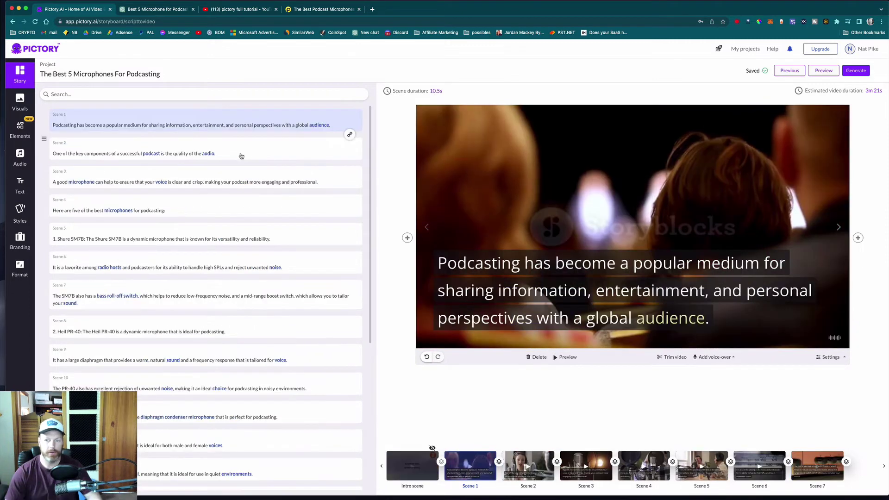
pyautogui.click(243, 153)
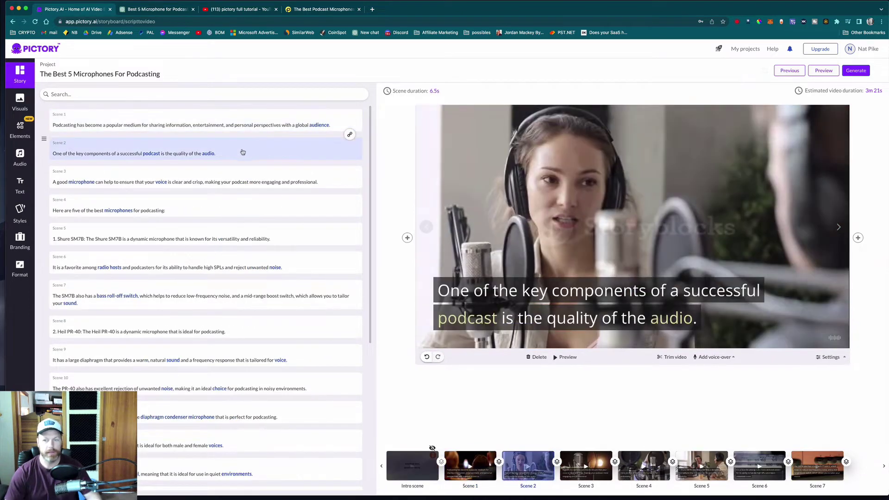
pyautogui.click(249, 182)
pyautogui.click(250, 210)
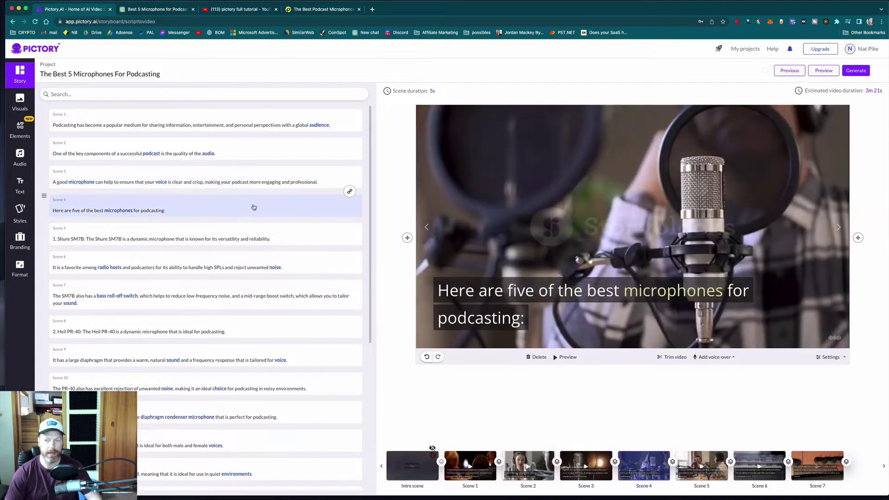
pyautogui.click(238, 237)
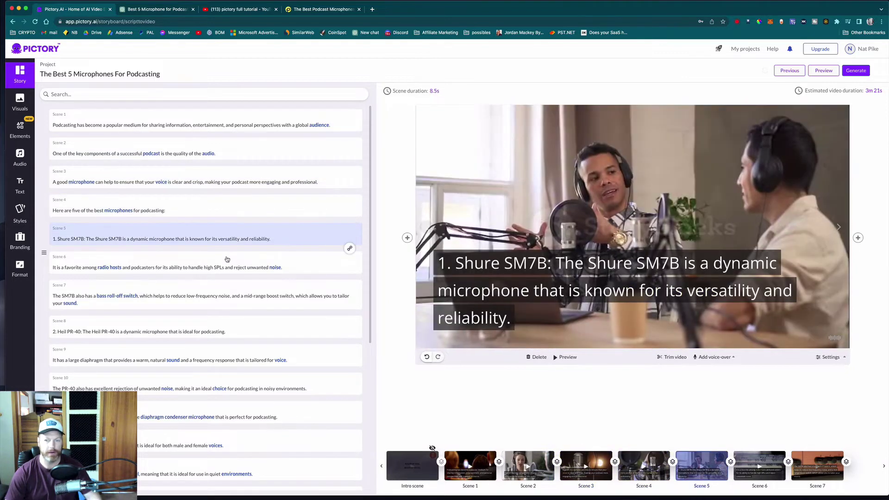
pyautogui.click(231, 258)
pyautogui.click(214, 291)
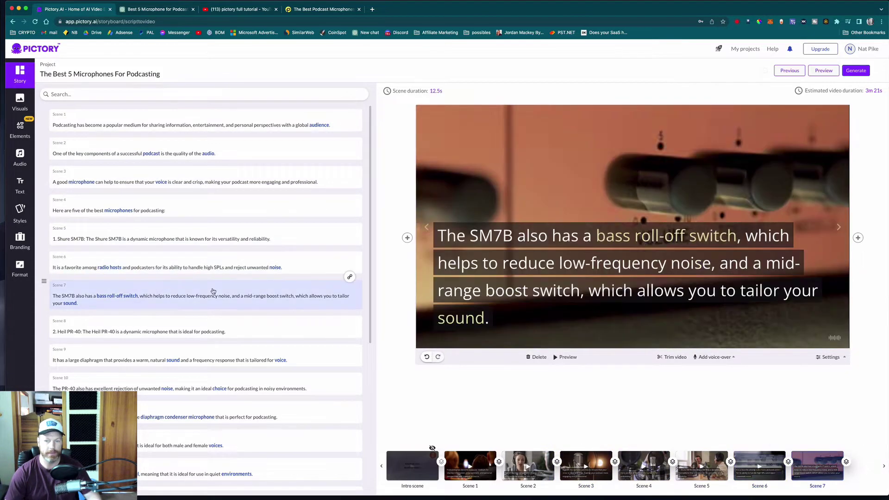
pyautogui.click(226, 321)
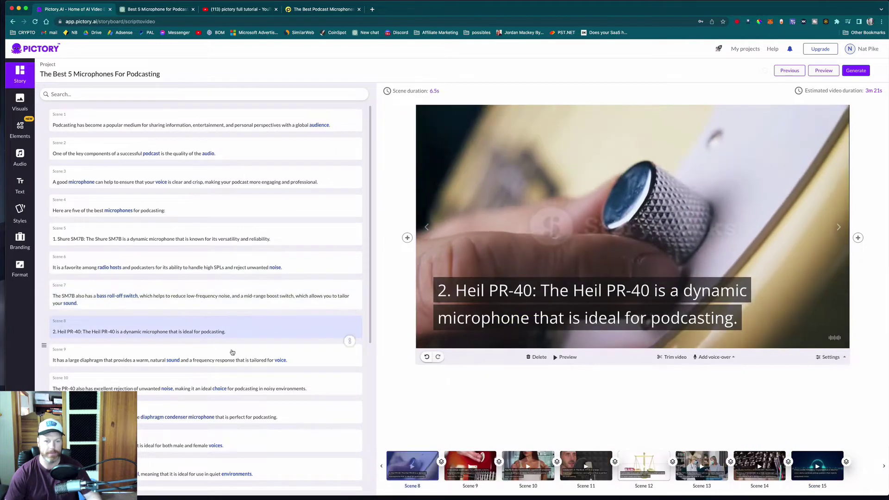
pyautogui.click(230, 352)
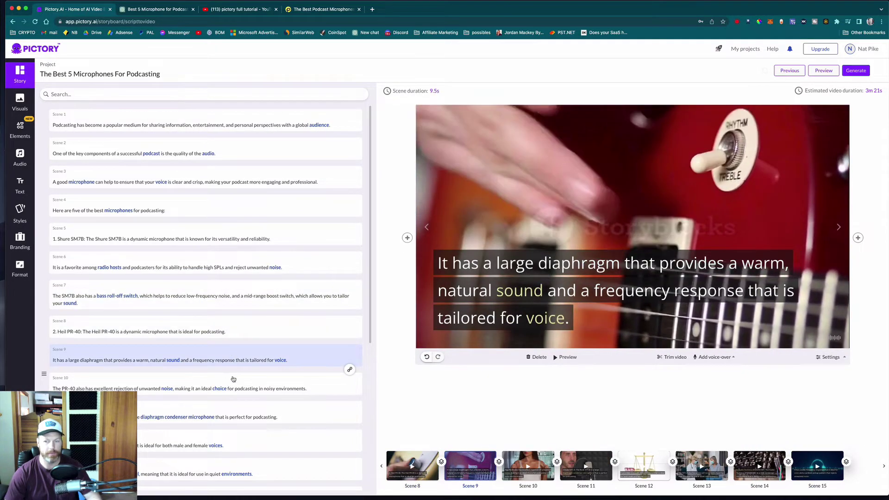
pyautogui.click(231, 378)
pyautogui.scroll(-1, 221, 362)
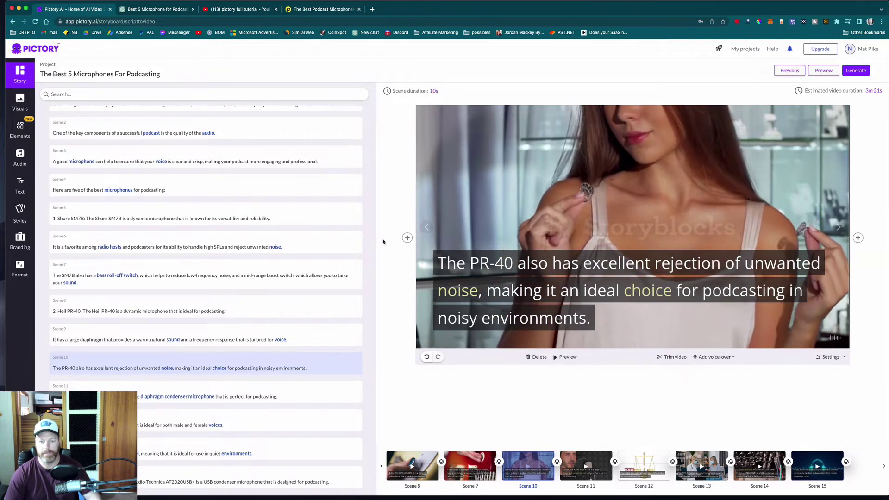
# Search stock visuals for 'microphone' and apply the VU-meter clip to Scene 10.
pyautogui.click(20, 100)
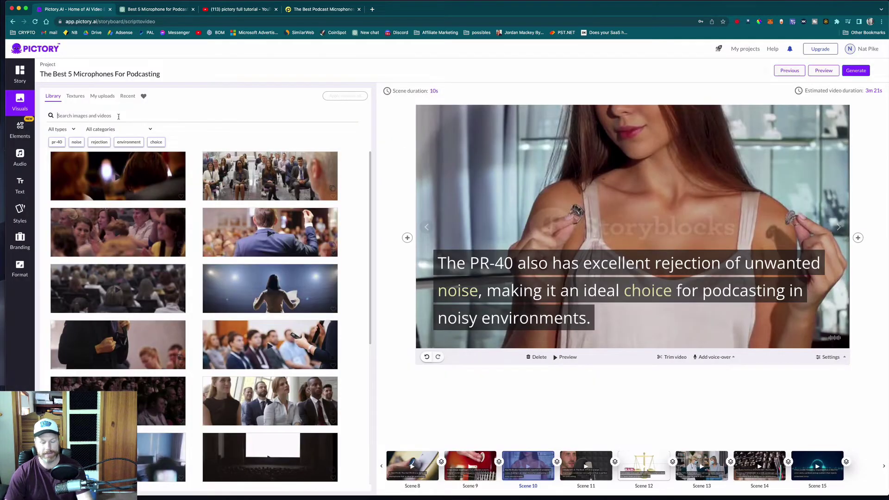
pyautogui.write('microphone')
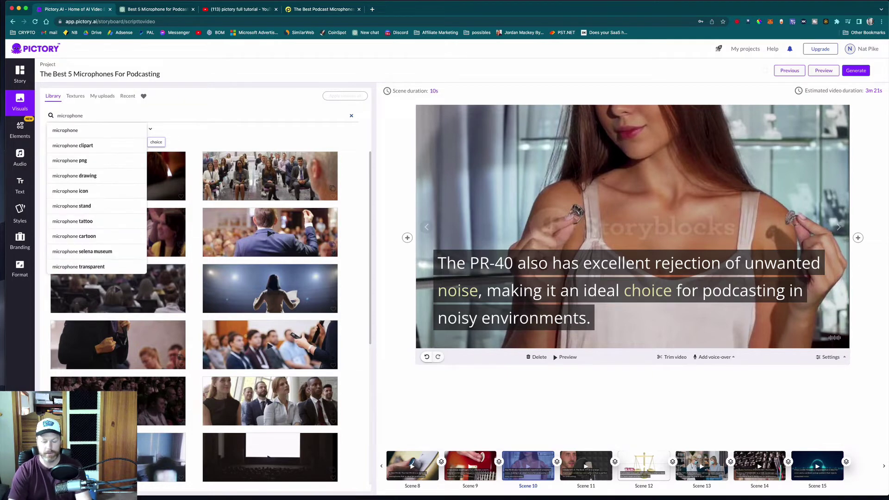
pyautogui.press('Return')
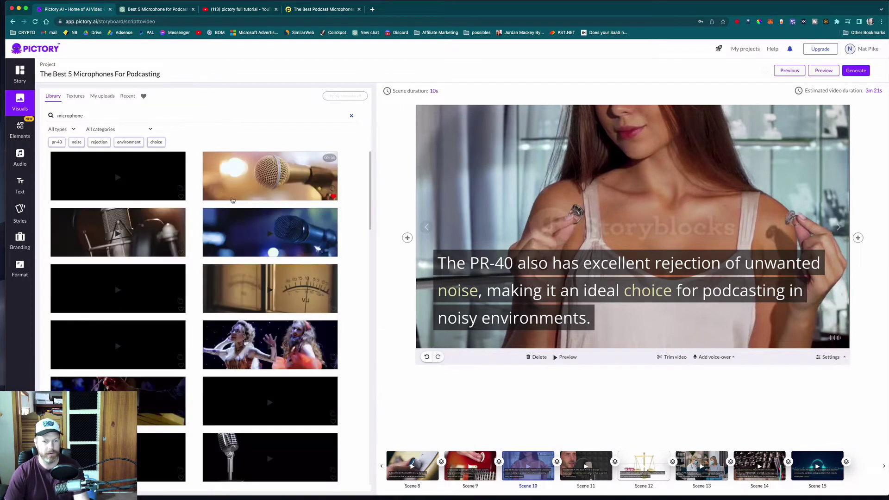
pyautogui.scroll(-5, 232, 201)
pyautogui.click(118, 368)
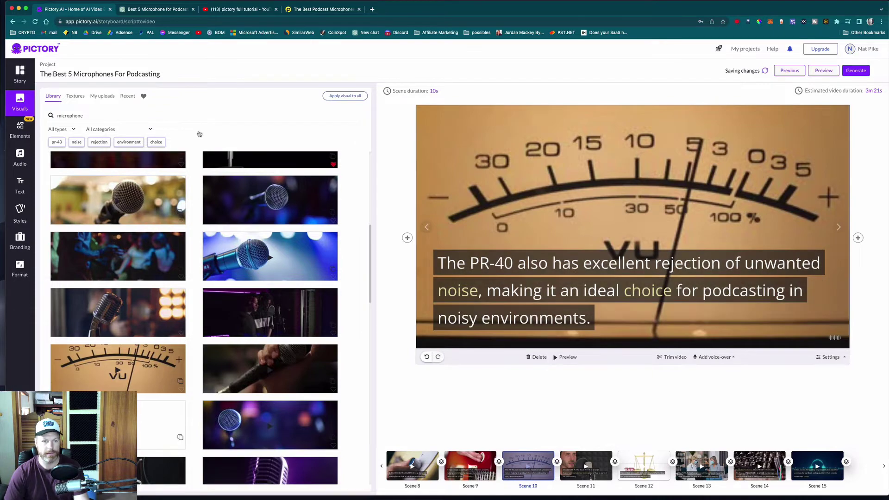
# Replace Scene 12's scales clip with a stock clip of a woman podcasting at a microphone.
pyautogui.click(23, 76)
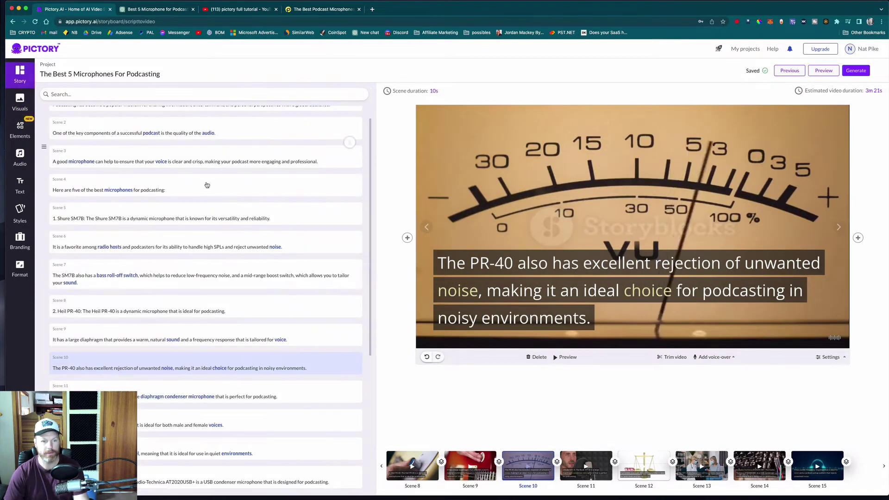
pyautogui.click(303, 392)
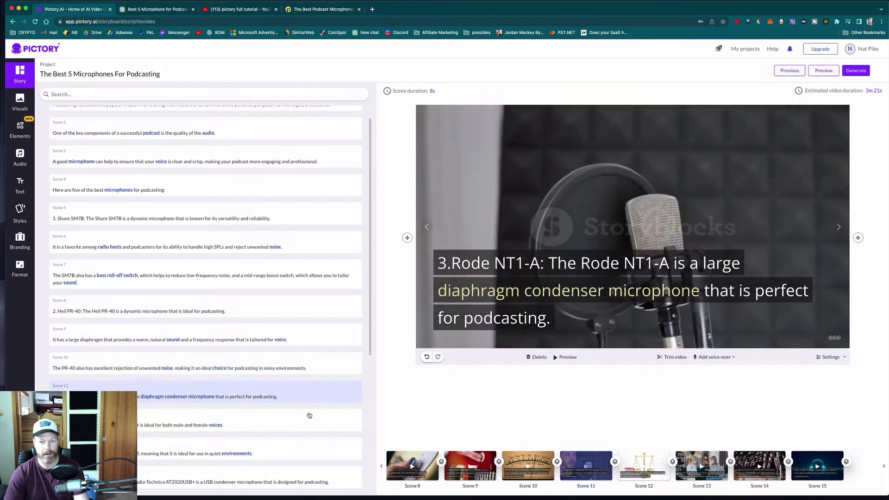
pyautogui.click(307, 427)
pyautogui.scroll(-2, 304, 424)
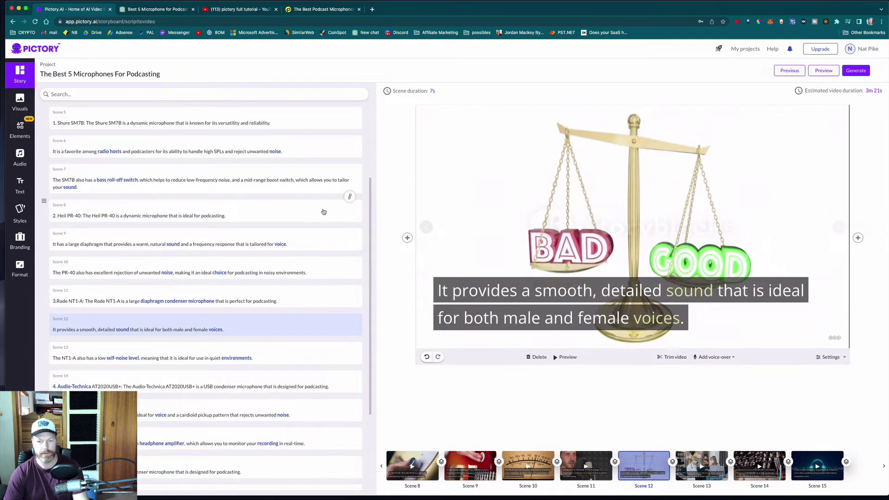
pyautogui.click(20, 101)
pyautogui.scroll(-5, 194, 364)
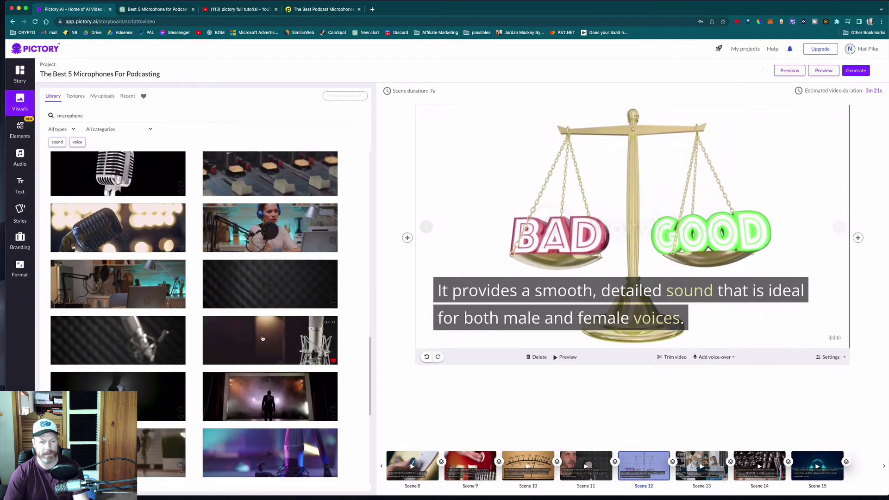
pyautogui.click(120, 343)
pyautogui.click(20, 74)
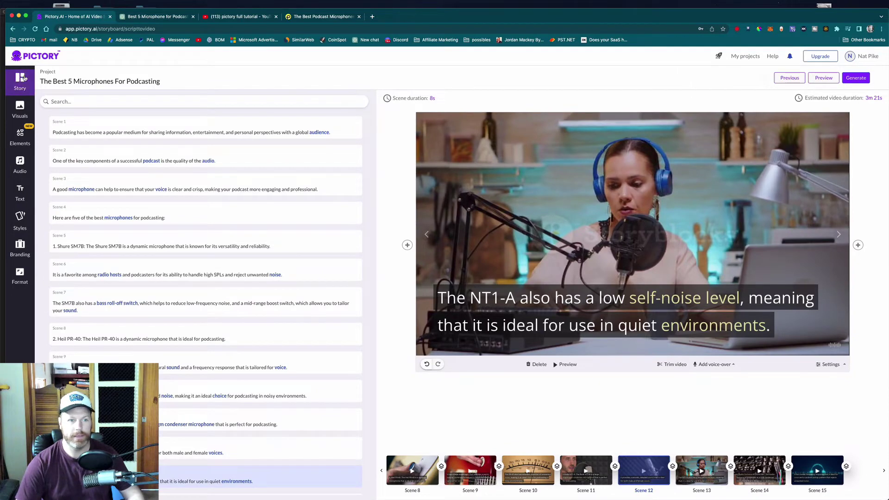
# Lower the background music volume to 16% and show the AI voice-over voice list.
pyautogui.click(21, 165)
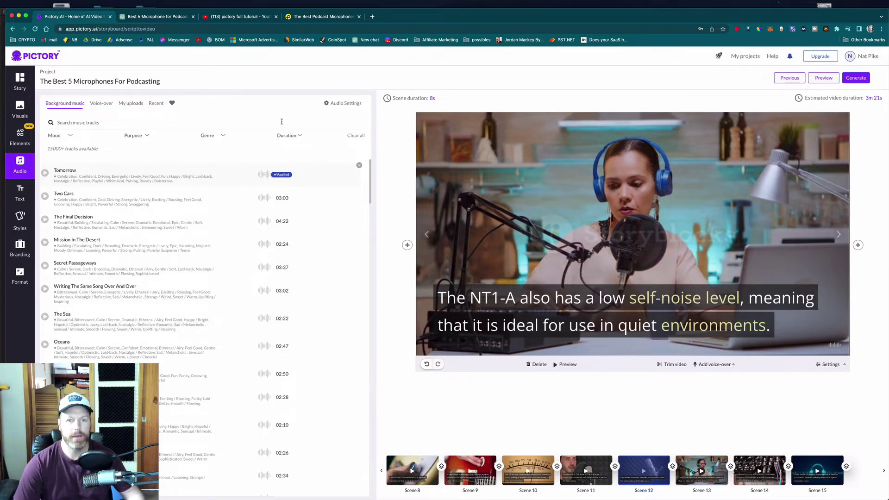
pyautogui.click(345, 106)
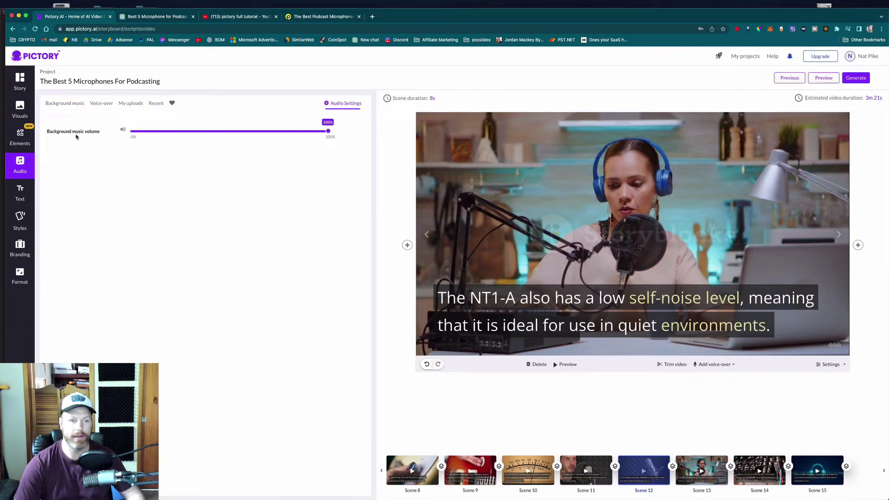
pyautogui.moveTo(329, 132); pyautogui.dragTo(150, 136)
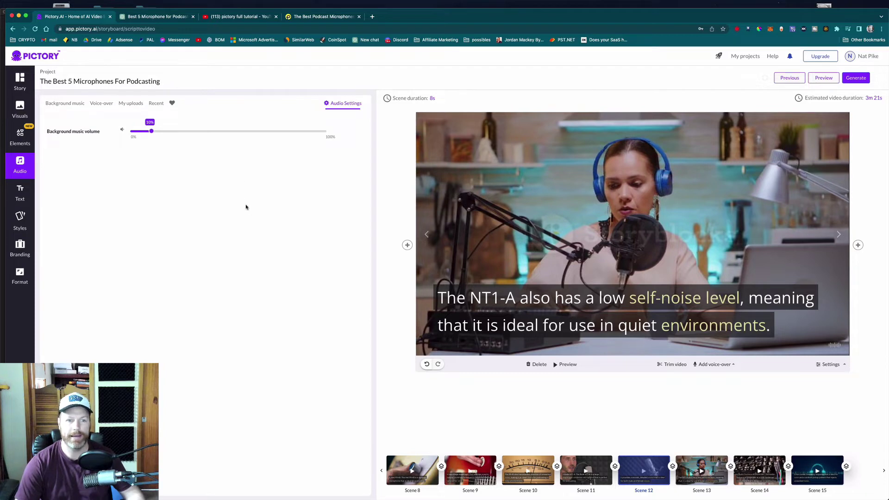
pyautogui.click(73, 107)
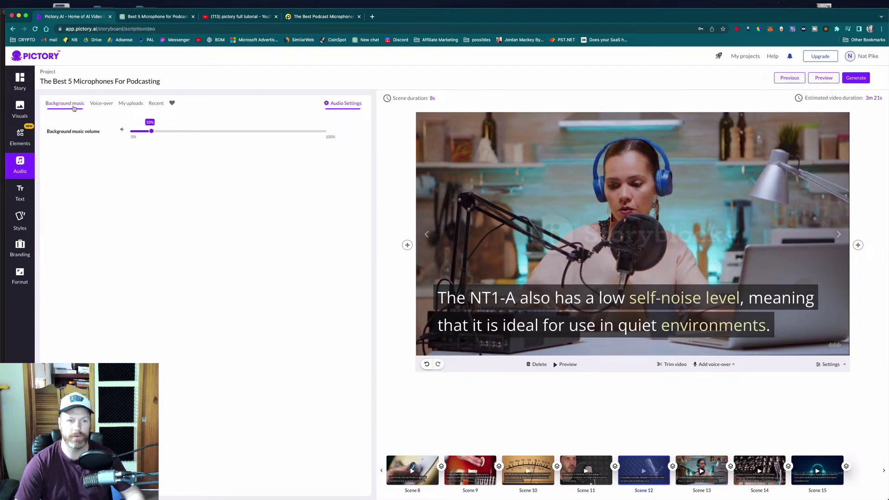
pyautogui.click(101, 106)
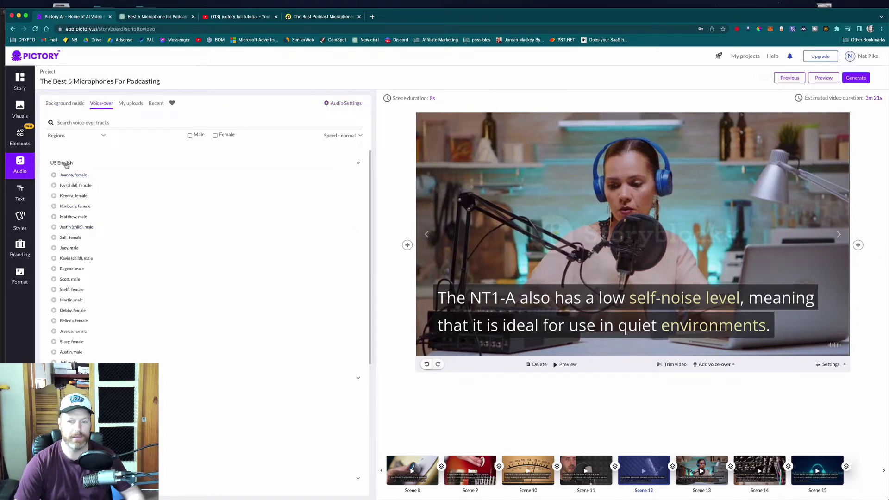
# Sample an AI voice, then apply the Martin, male voice as the video's narrator.
pyautogui.click(54, 186)
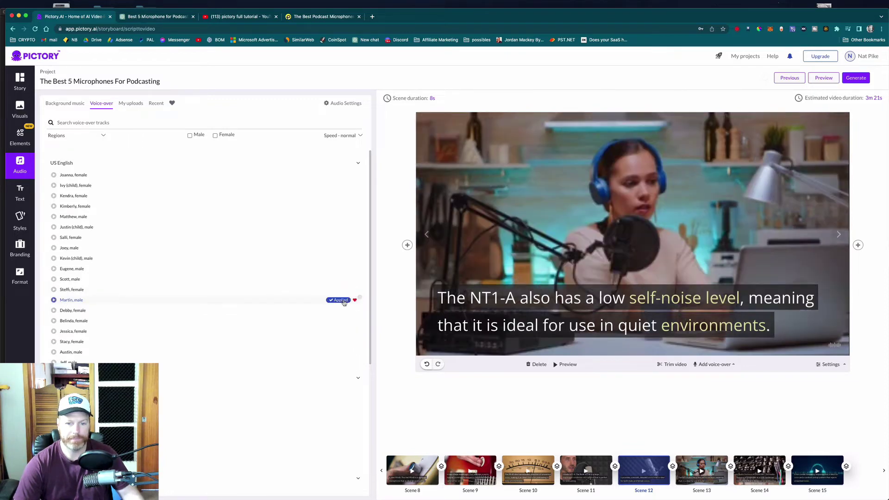
pyautogui.click(344, 301)
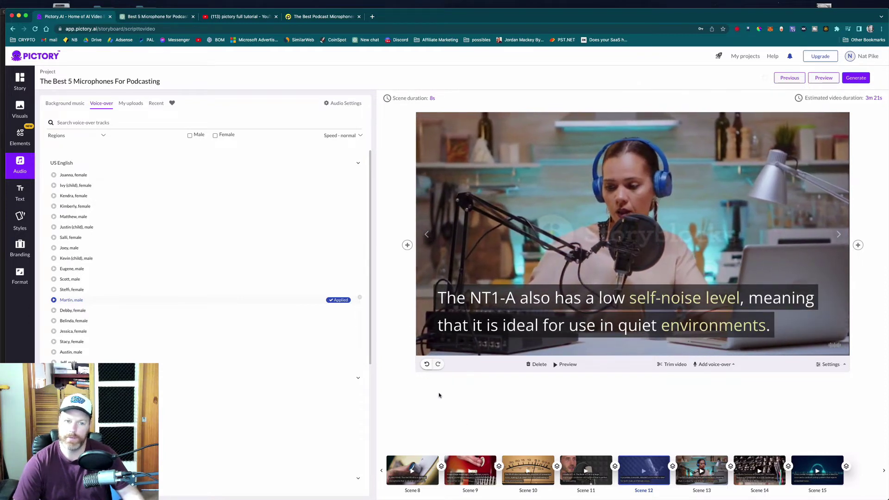
# Play the watermarked preview of the microphone video from the beginning, then close it.
pyautogui.click(824, 78)
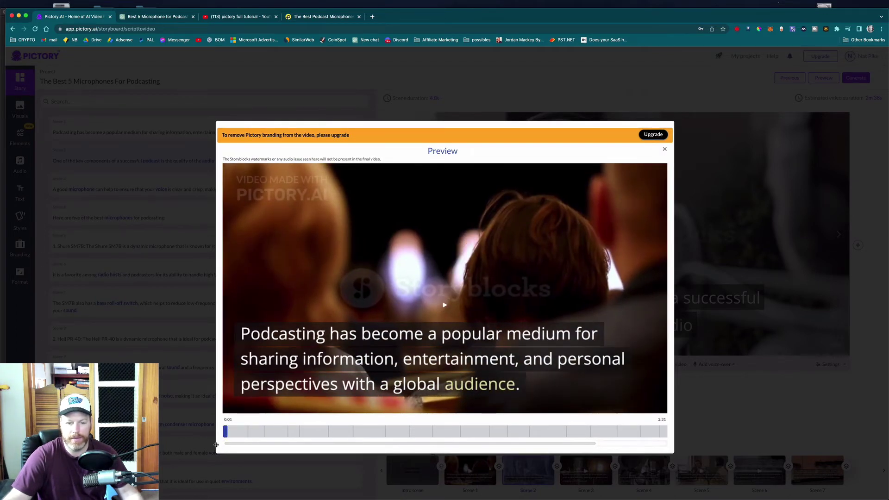
pyautogui.click(225, 431)
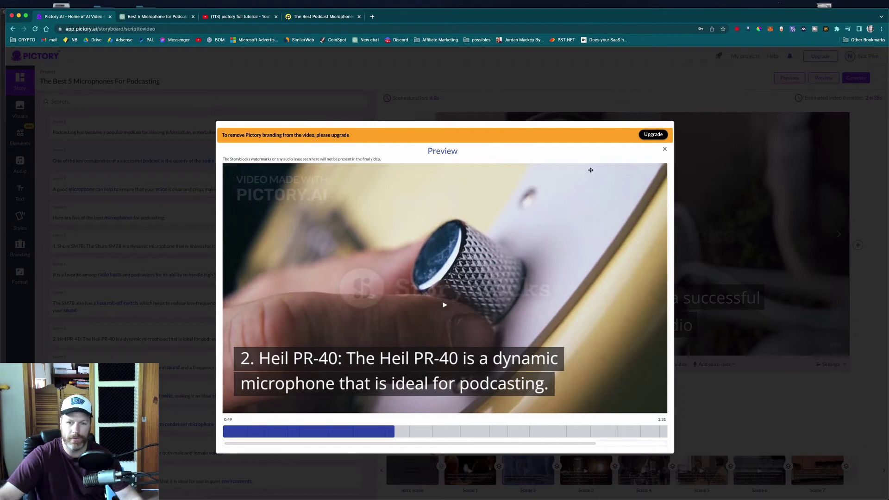
pyautogui.click(666, 151)
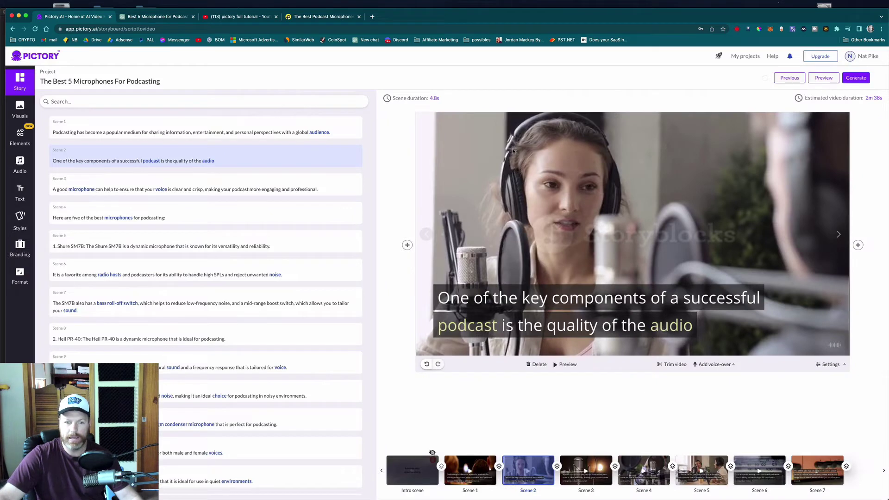
# Select Scene 8 about the Heil PR-40 and return to the Pictory storyboard tab.
pyautogui.click(124, 334)
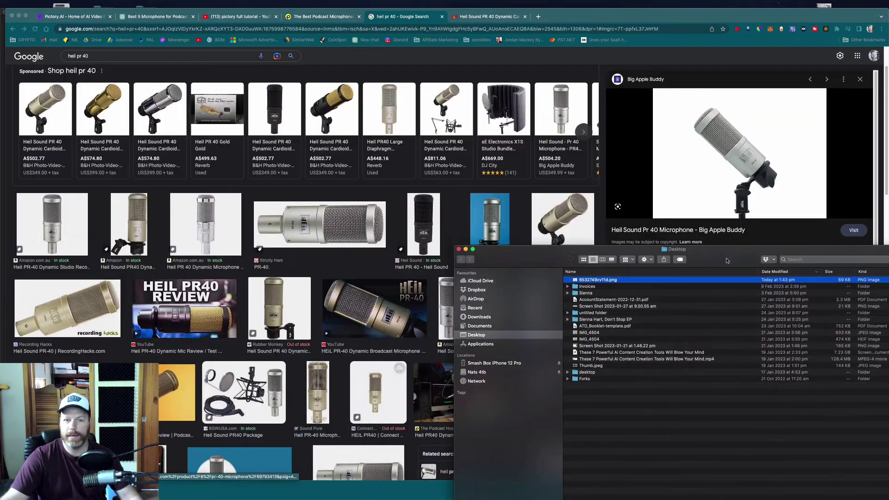
pyautogui.click(84, 21)
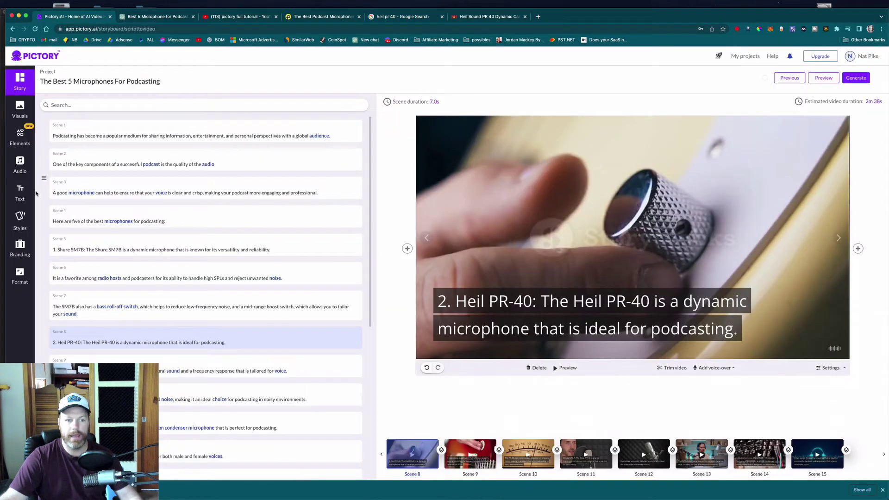
# Upload the saved Heil PR-40 PNG from the Desktop to My uploads and set it as Scene 8's visual.
pyautogui.click(20, 110)
pyautogui.click(101, 106)
pyautogui.hotkey('ctrl', 'Up')
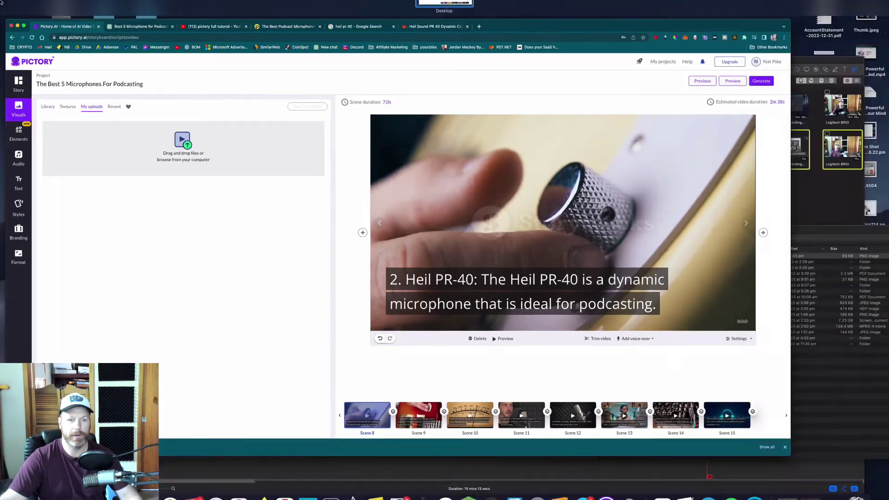
pyautogui.click(734, 231)
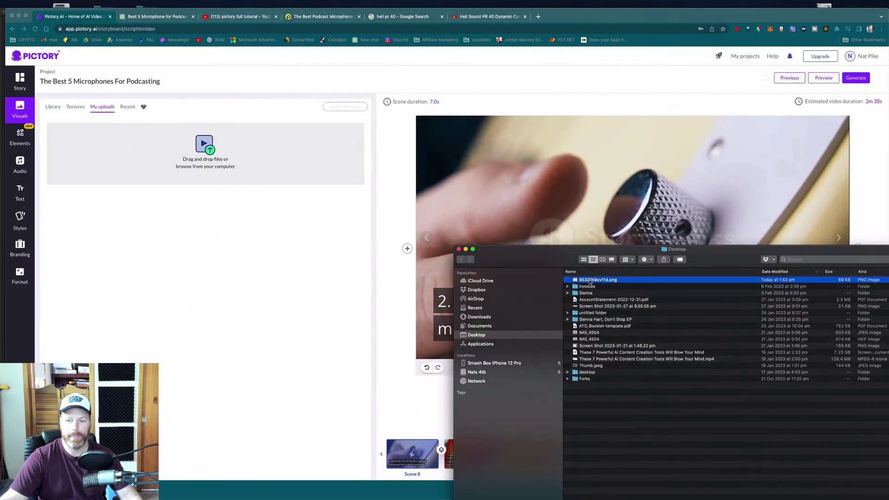
pyautogui.moveTo(590, 281); pyautogui.dragTo(204, 155)
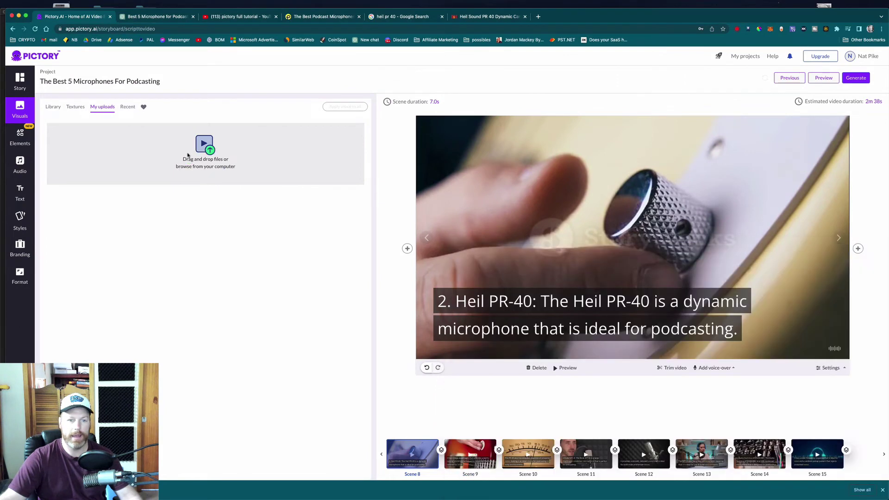
pyautogui.click(259, 323)
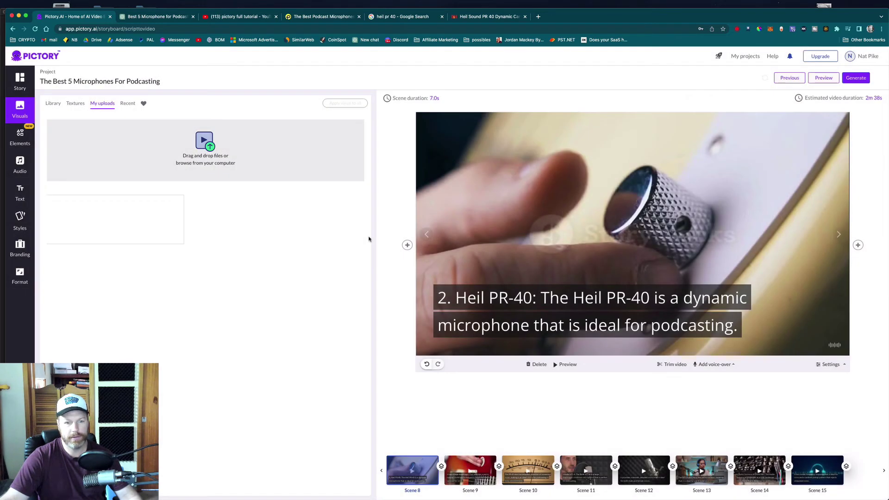
pyautogui.moveTo(109, 224)
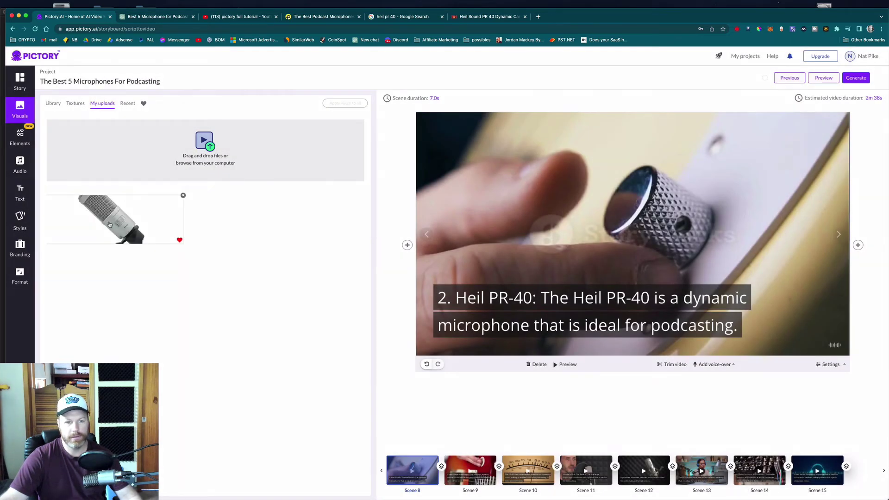
pyautogui.click(110, 225)
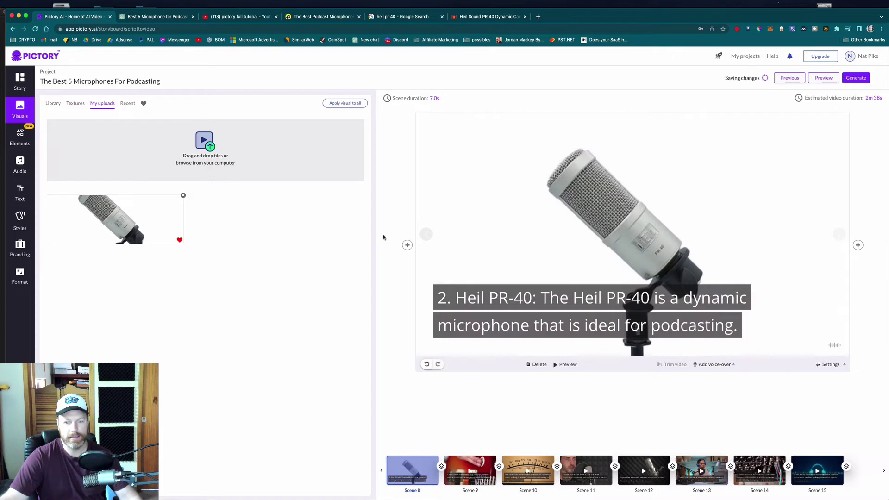
# Enable Visual zoom & pan on Scene 8's Heil PR-40 image and preview the 7.5s scene.
pyautogui.click(830, 364)
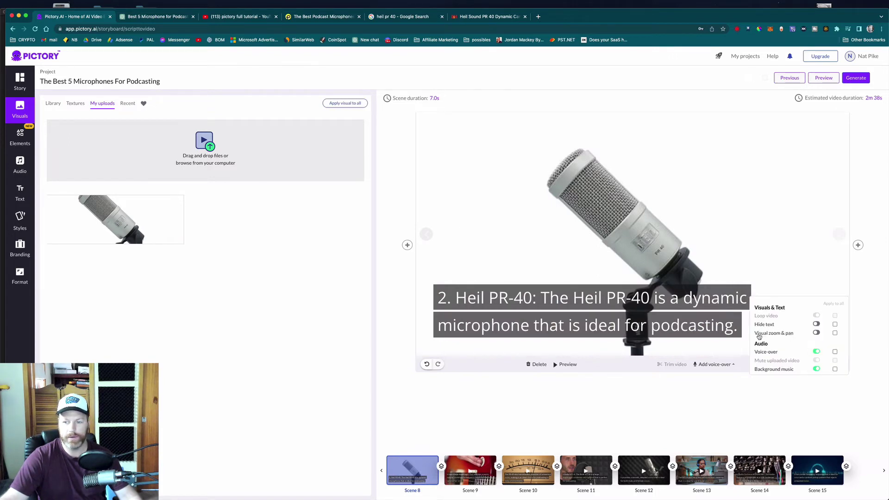
pyautogui.click(842, 406)
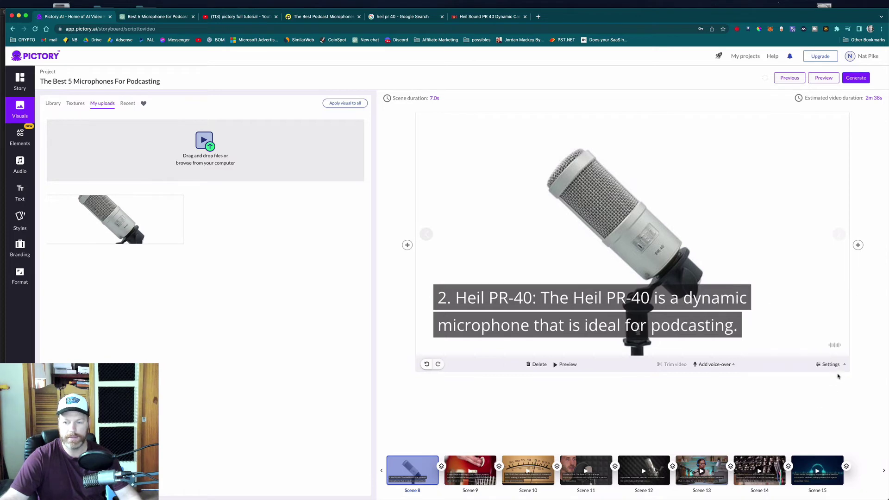
pyautogui.moveTo(832, 363)
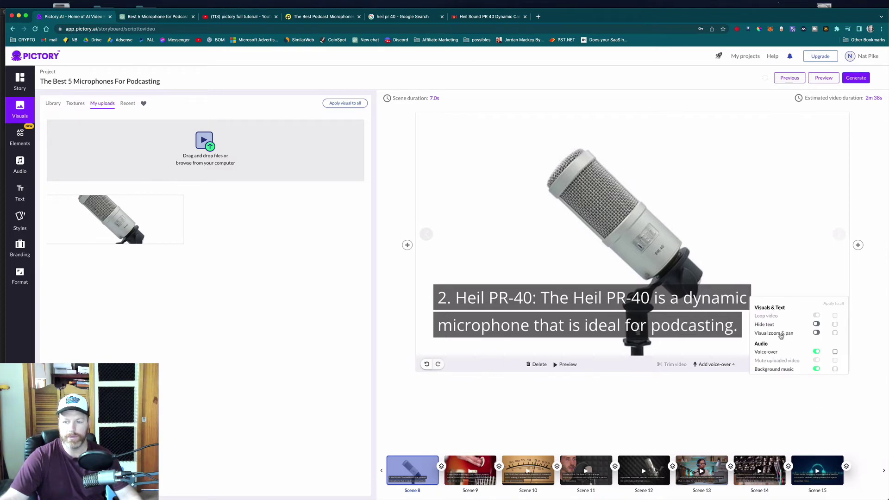
pyautogui.click(817, 333)
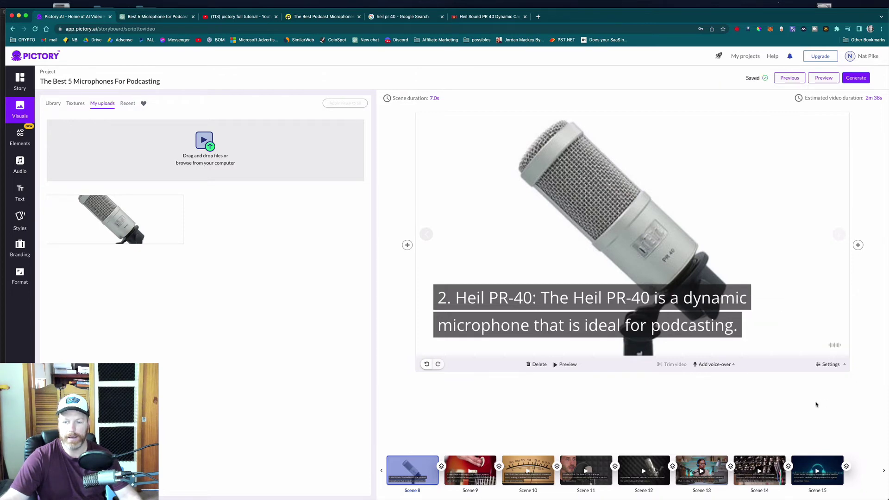
pyautogui.click(556, 365)
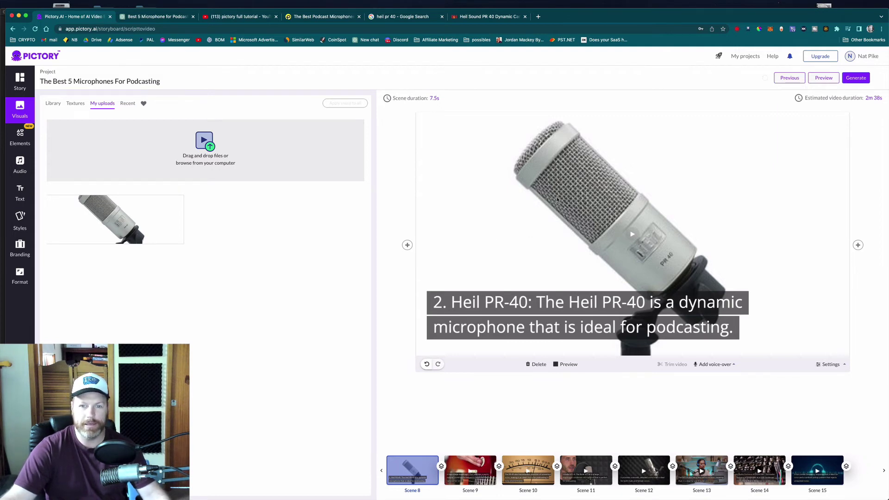
pyautogui.click(860, 81)
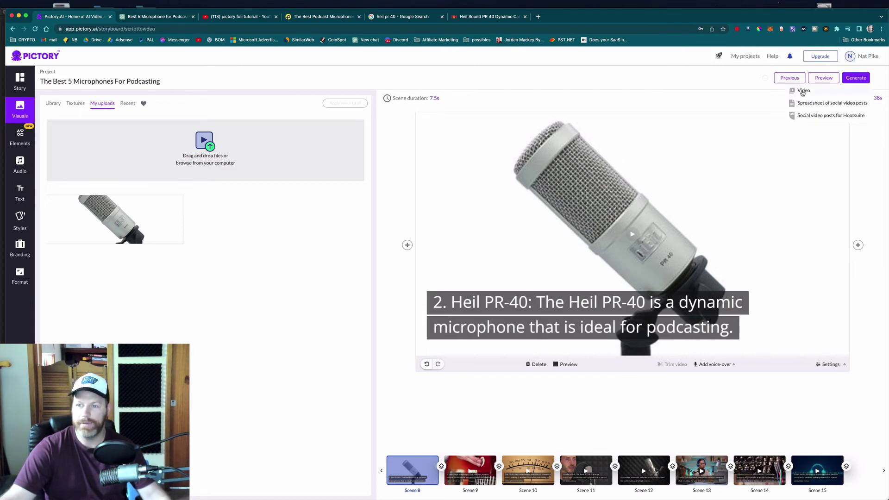